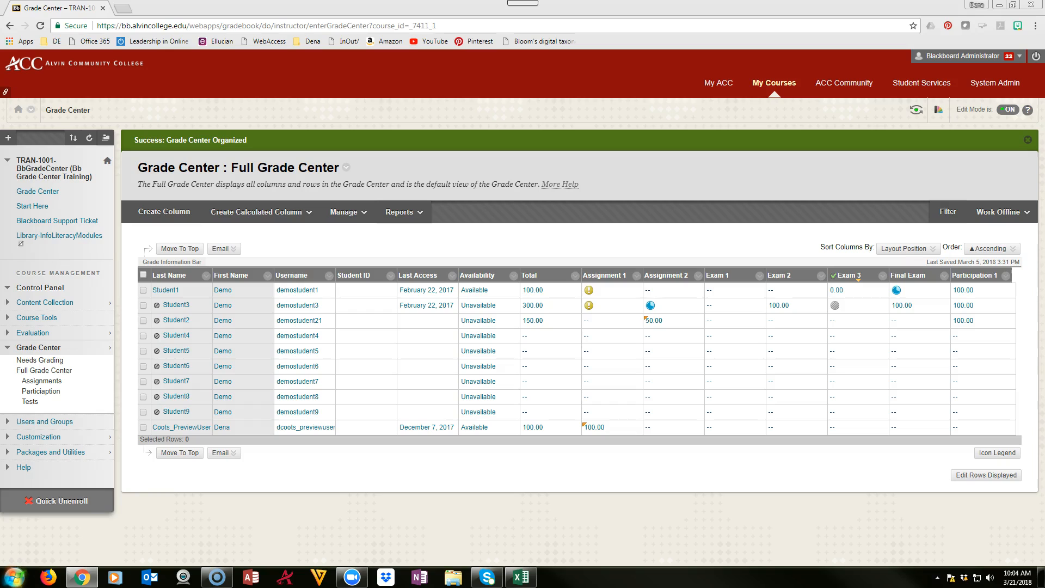
Review the Grade Center categories and the columns assigned to them, then return to the full grade center.
click(346, 211)
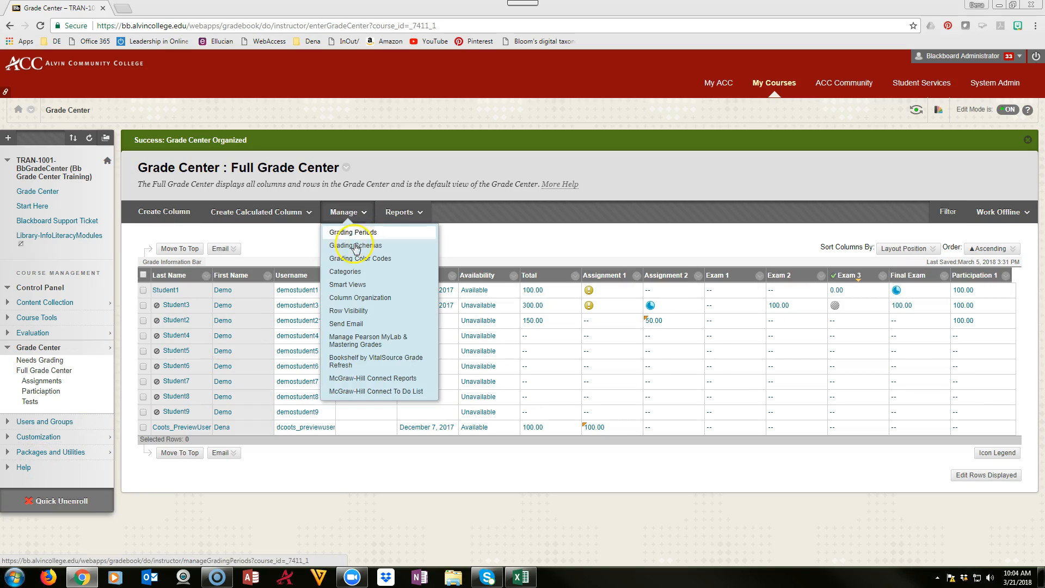
click(344, 271)
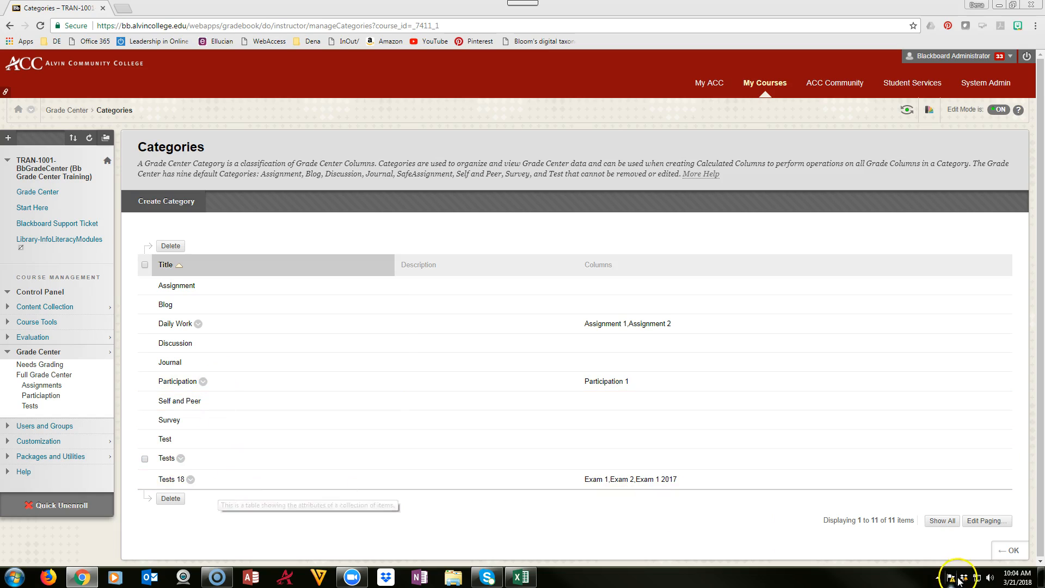
click(1010, 552)
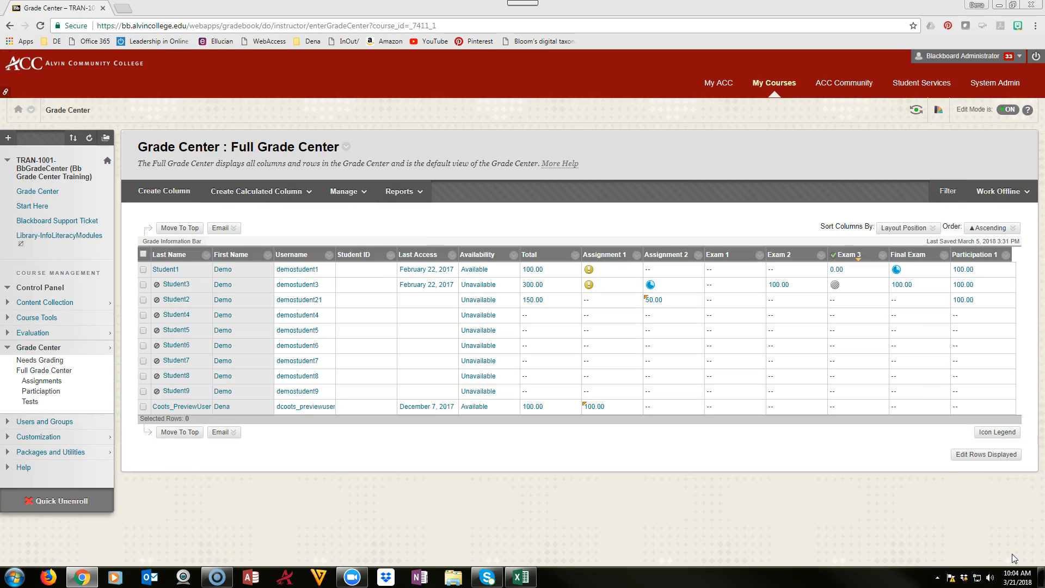
Inspect the category choices available for a new grade column and leave the form without creating the column.
click(156, 189)
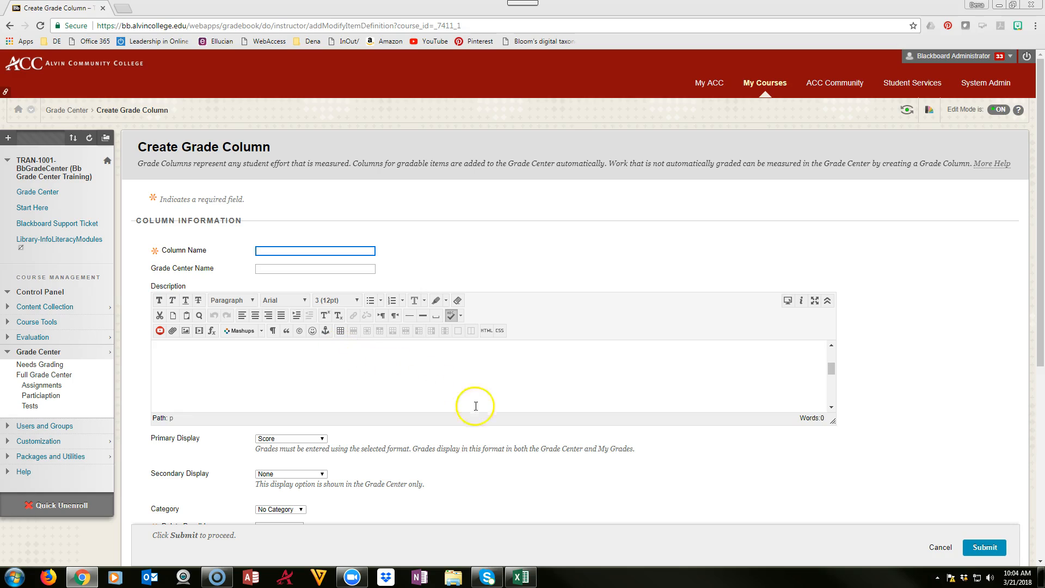
scroll(684, 354, down, 1)
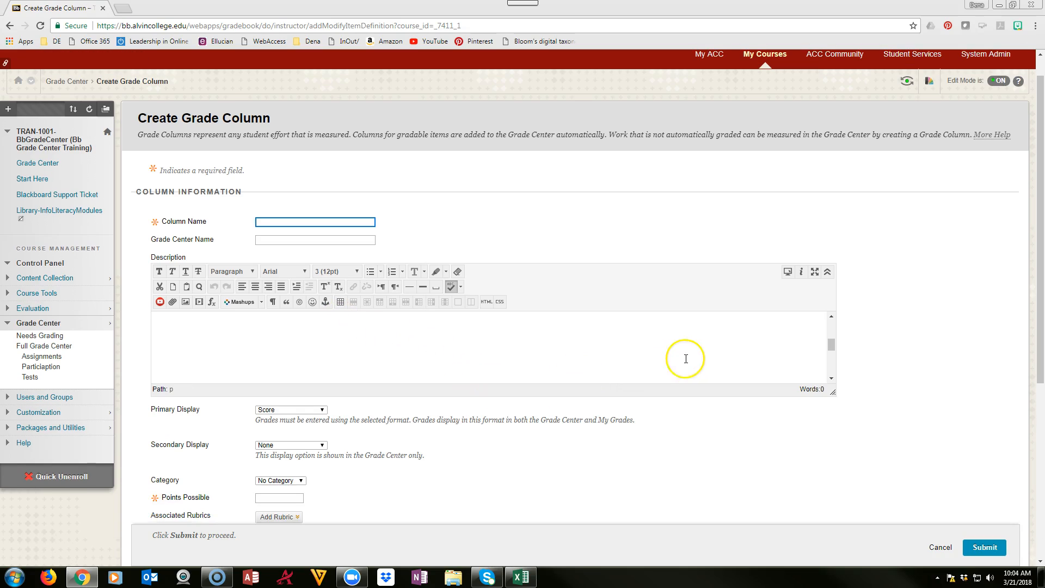
click(299, 481)
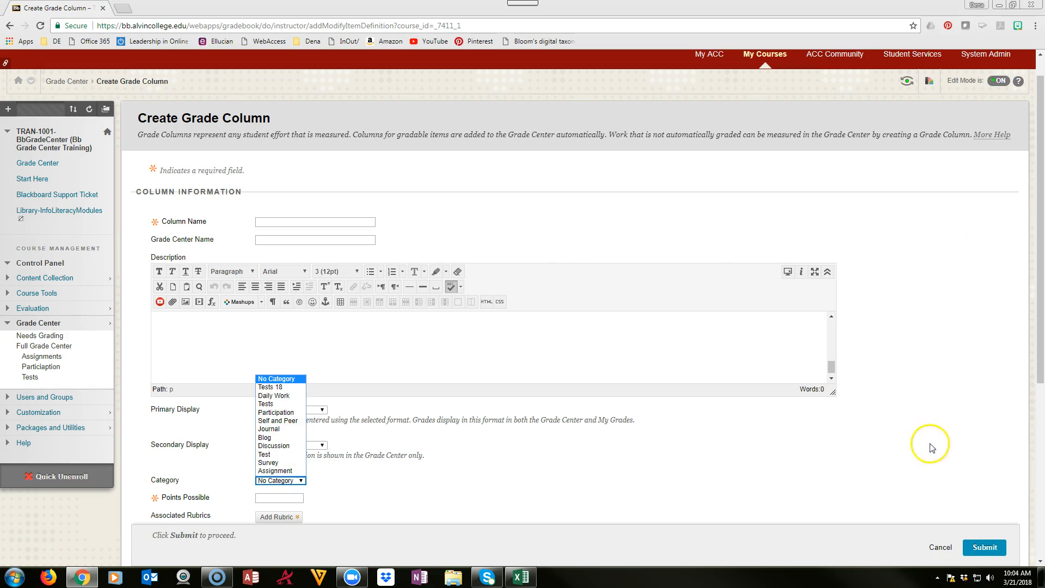
click(940, 547)
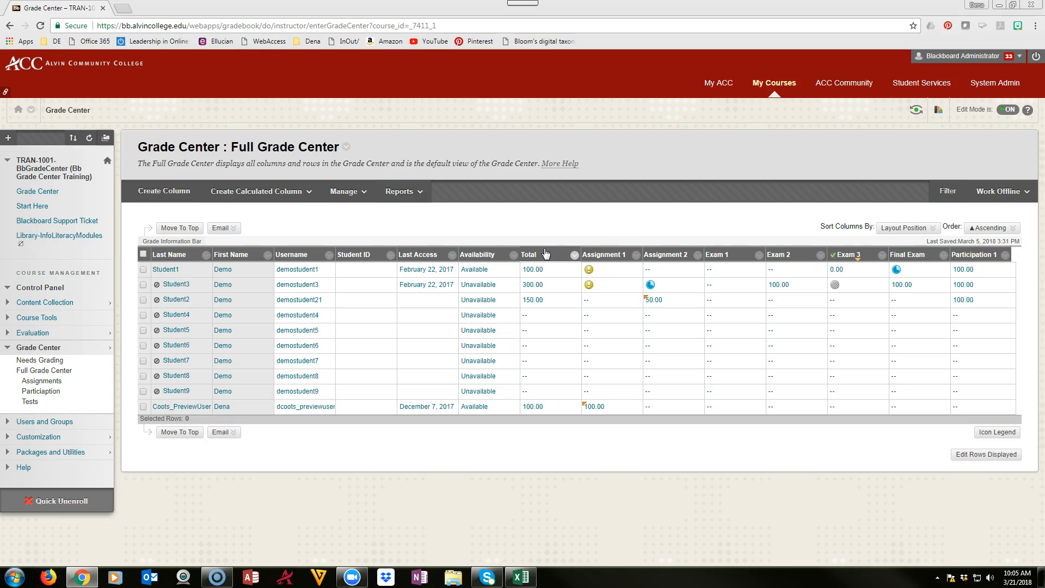
Edit the Total column so its calculation includes Selected Columns and Categories instead of all grade columns.
mouse_move(667, 254)
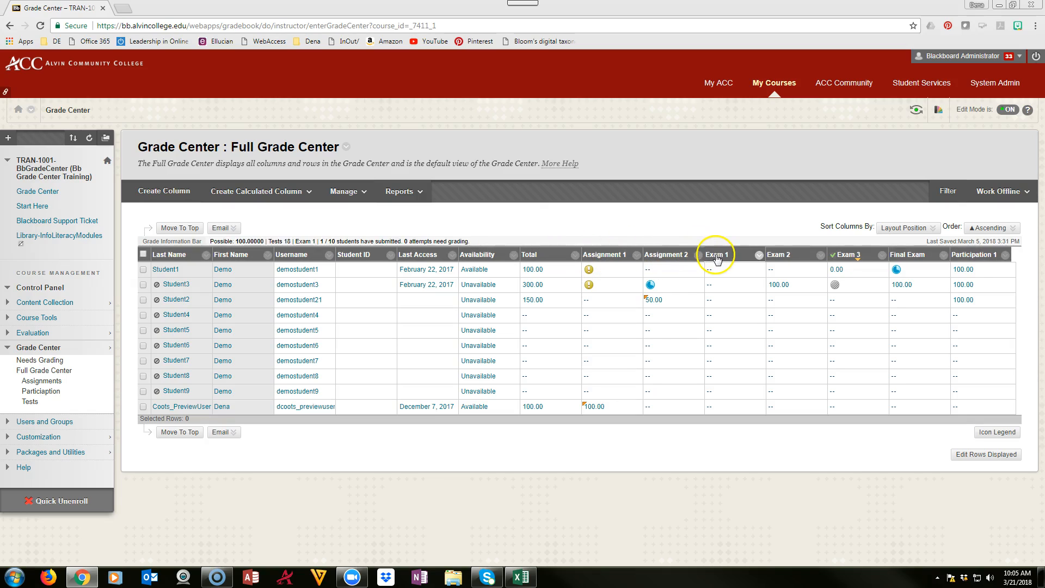
mouse_move(540, 260)
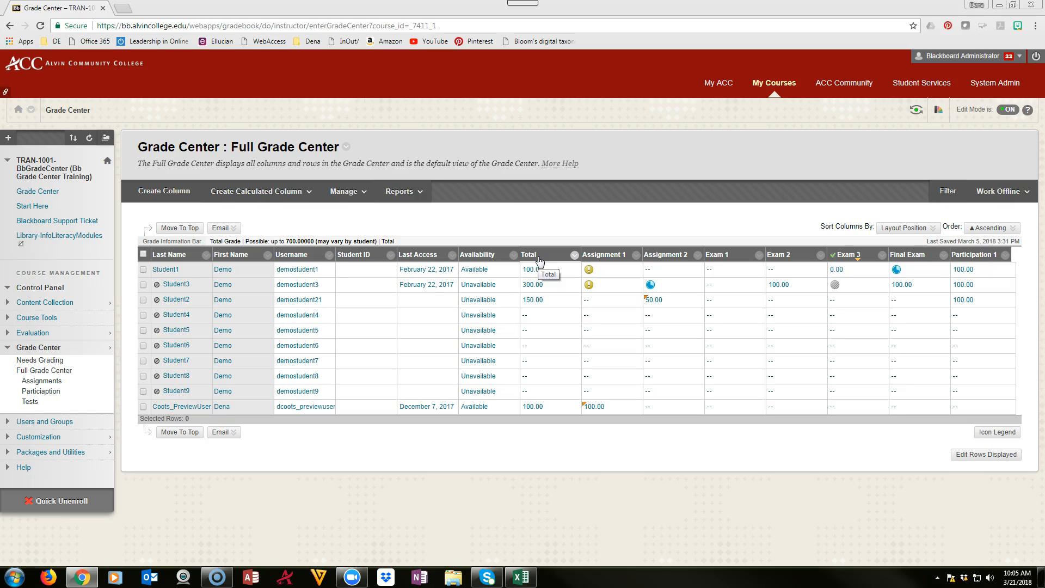
click(575, 255)
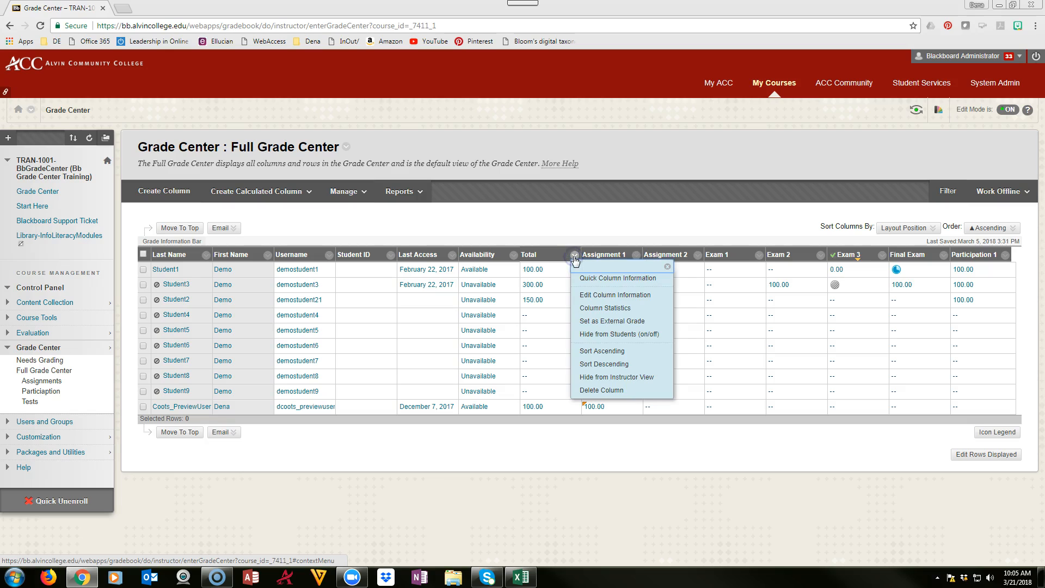
click(604, 295)
scroll(580, 297, down, 5)
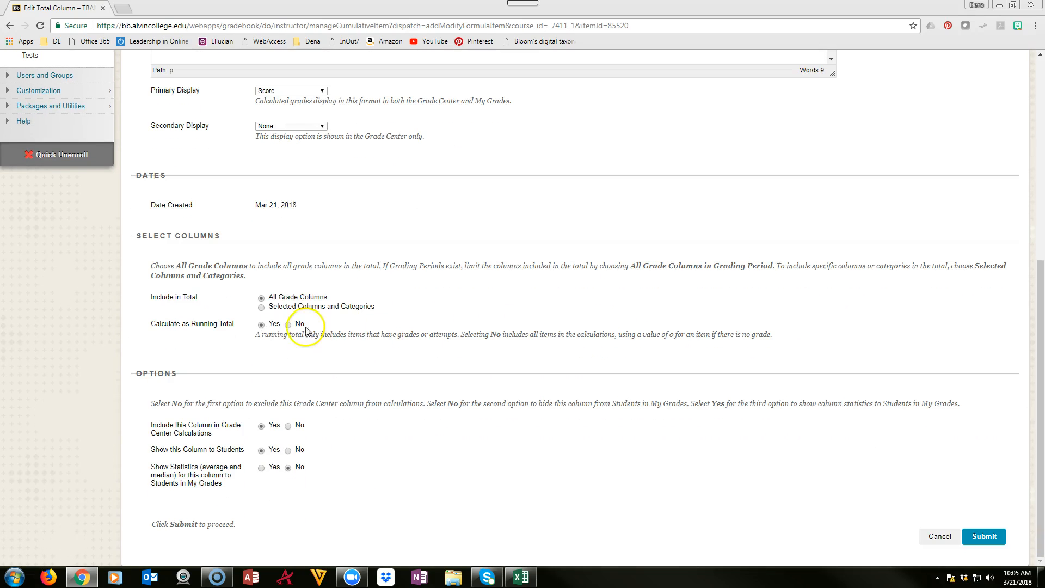
click(260, 309)
click(260, 310)
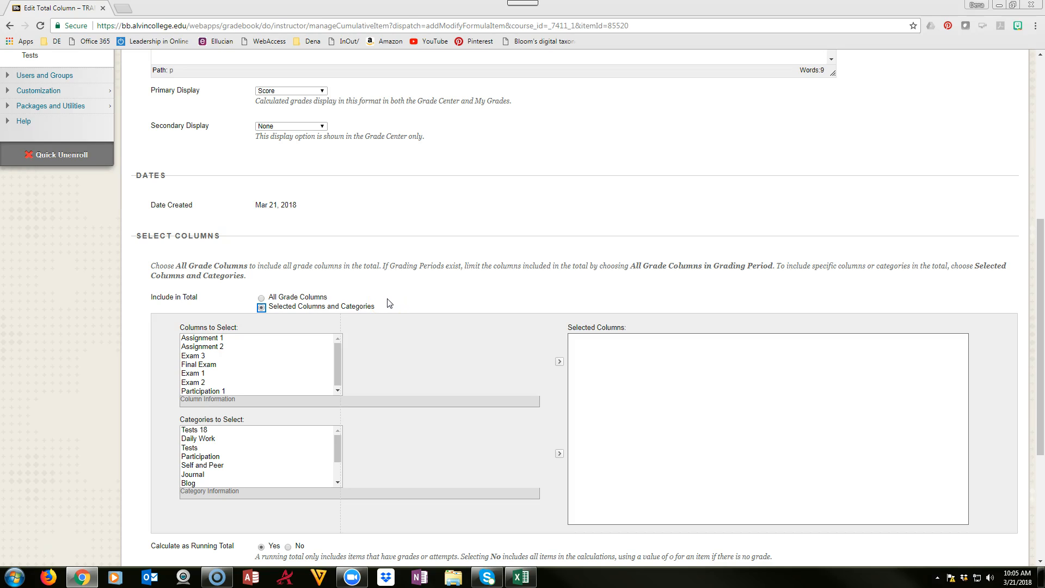
Add the Tests 18, Daily Work and Participation categories to the total calculation and submit the Total column.
scroll(502, 301, down, 1)
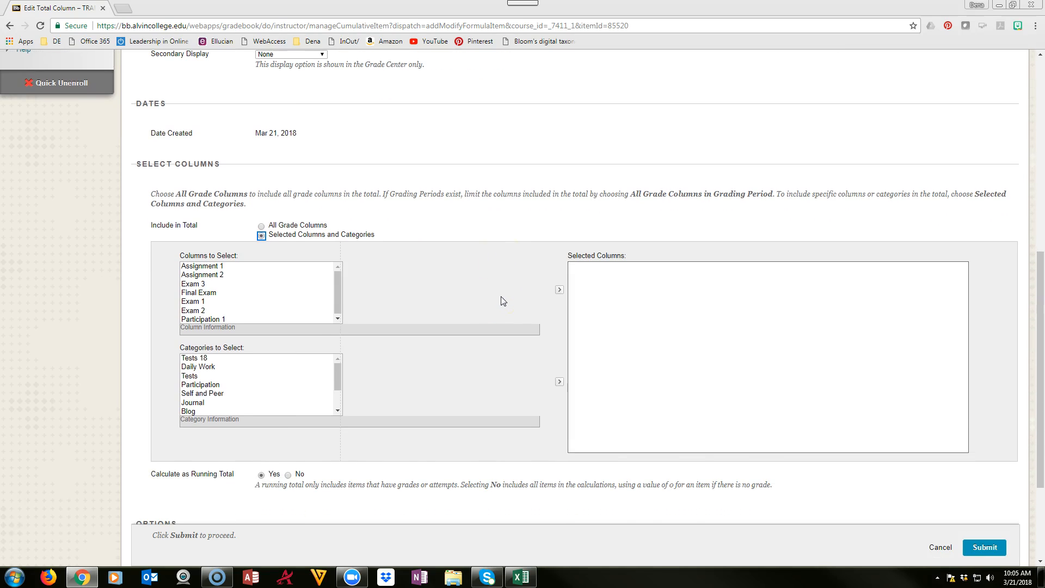
click(197, 359)
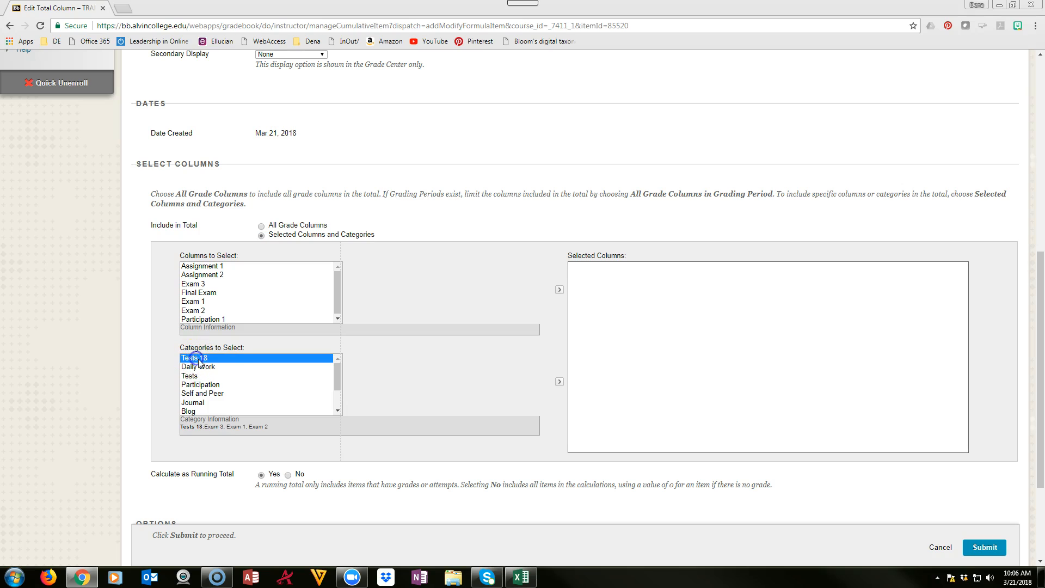
click(559, 382)
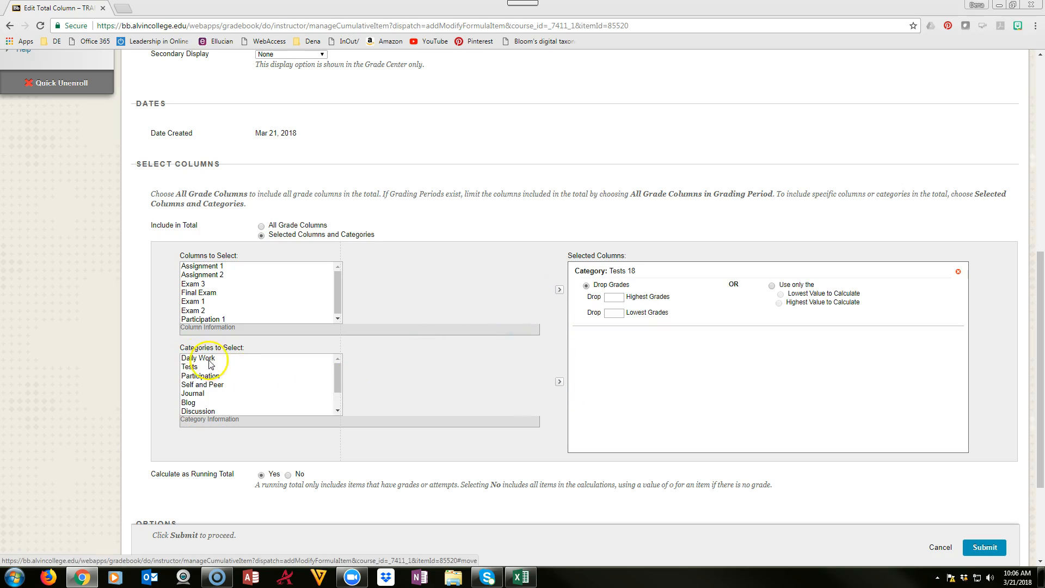
click(204, 358)
click(559, 383)
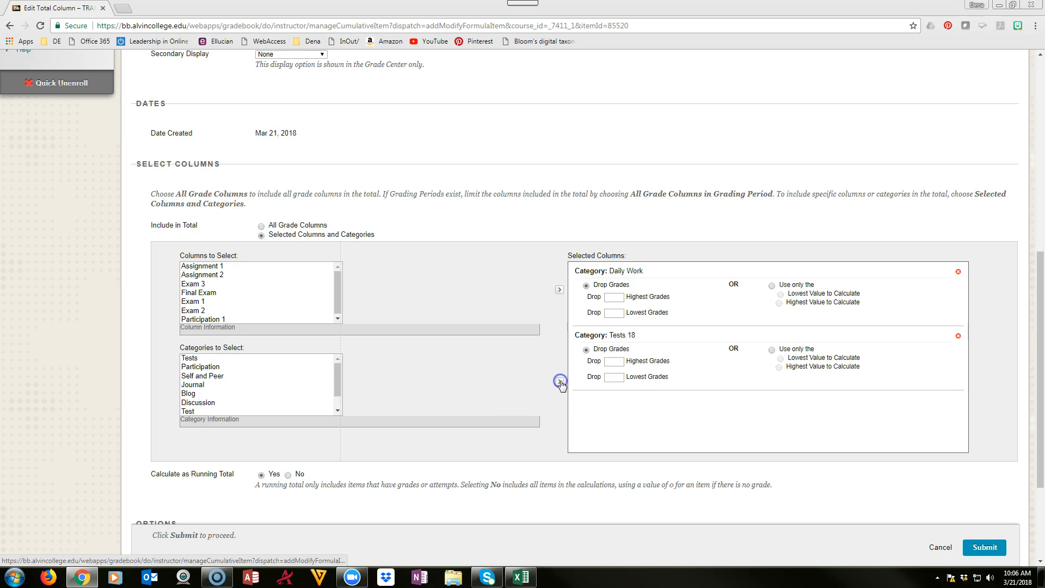
click(212, 368)
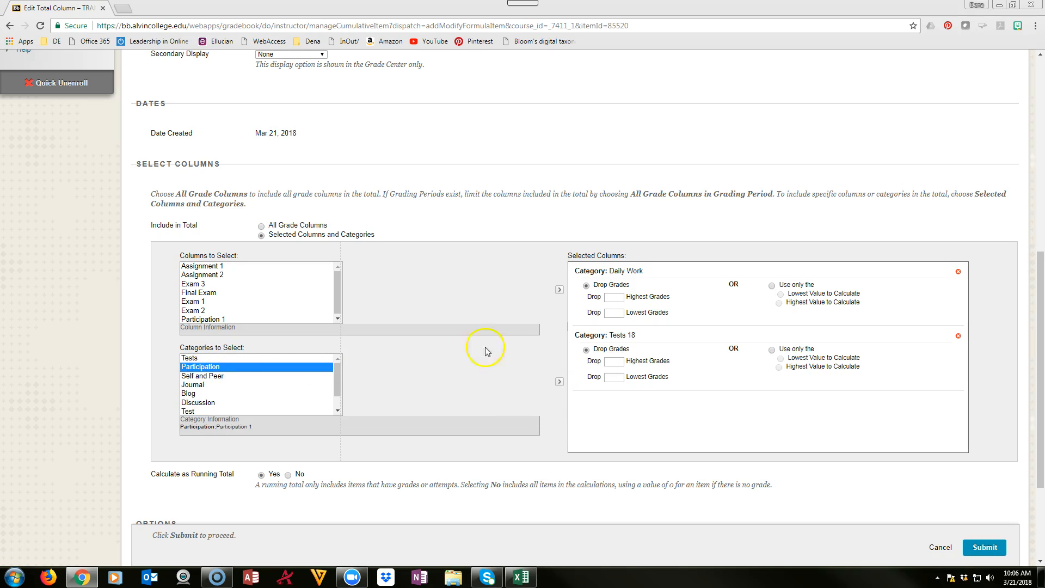
click(559, 383)
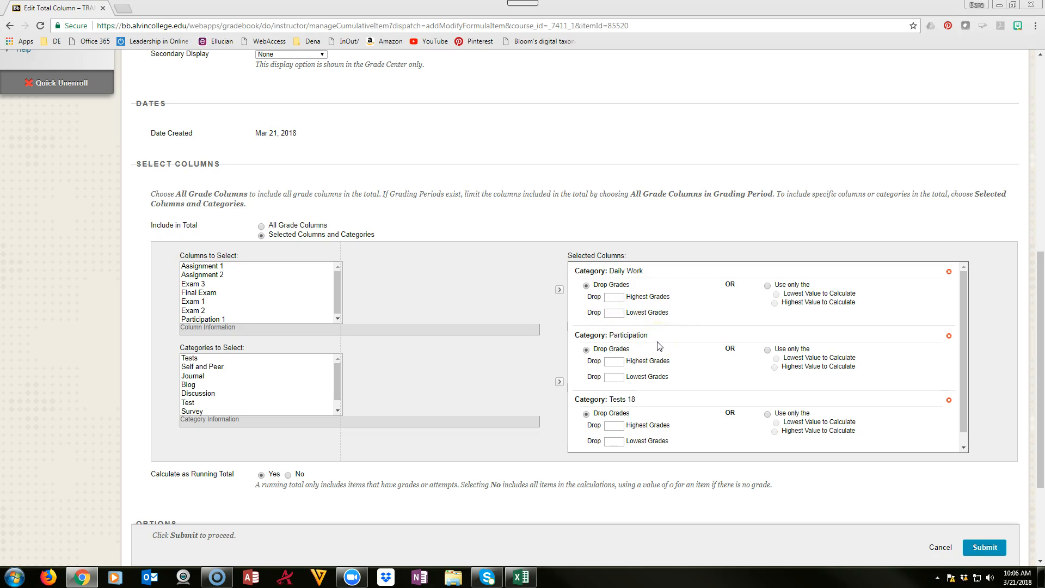
scroll(700, 381, down, 1)
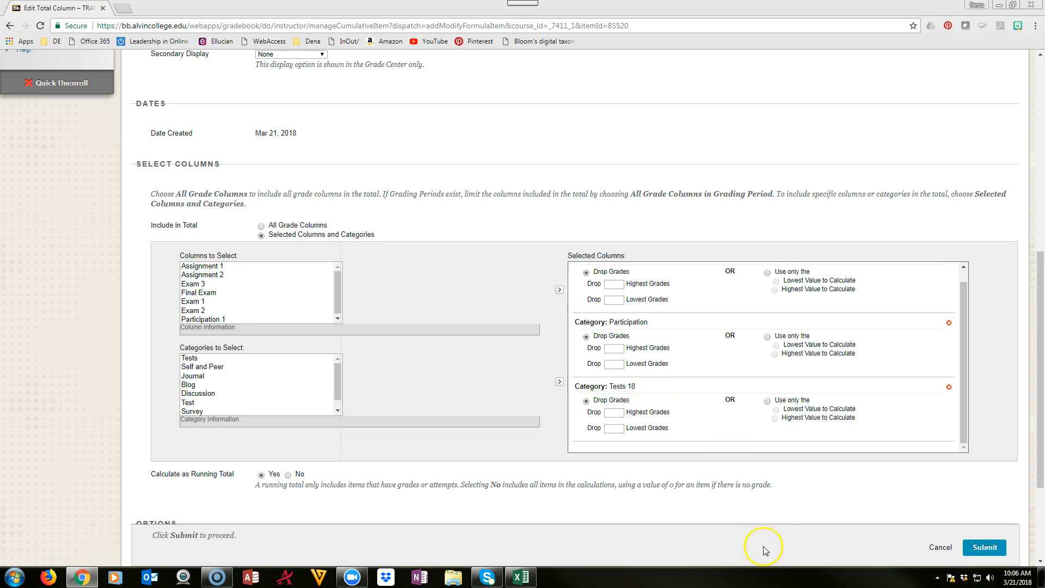
click(985, 546)
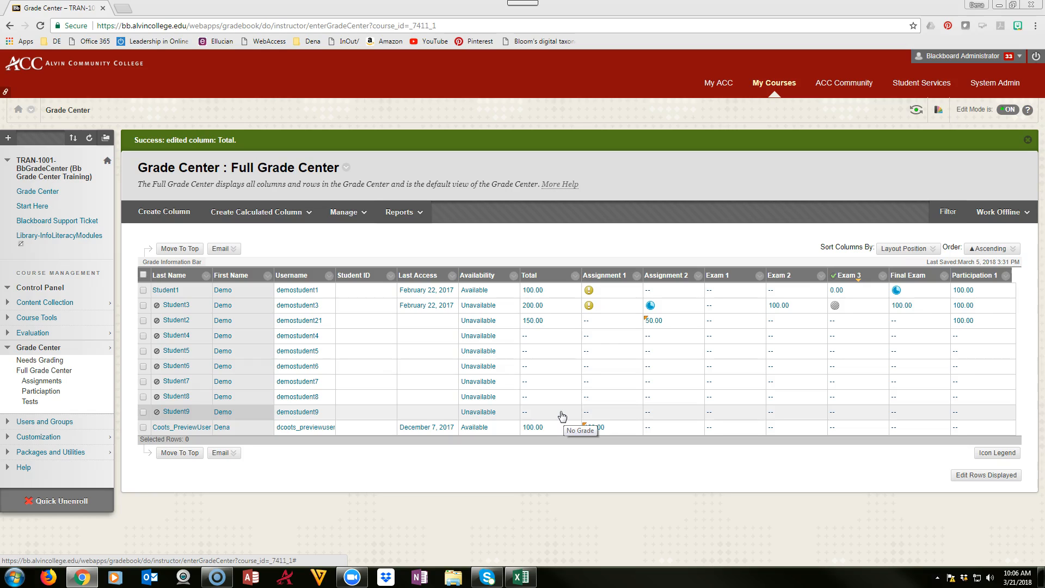
Start a calculated average column and name it "Test Average".
click(275, 217)
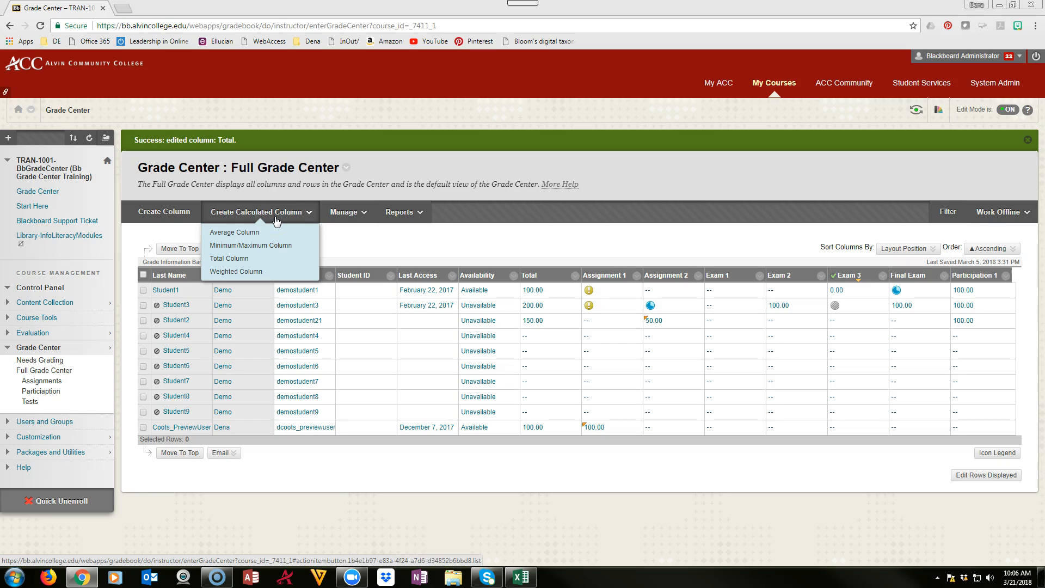
click(240, 232)
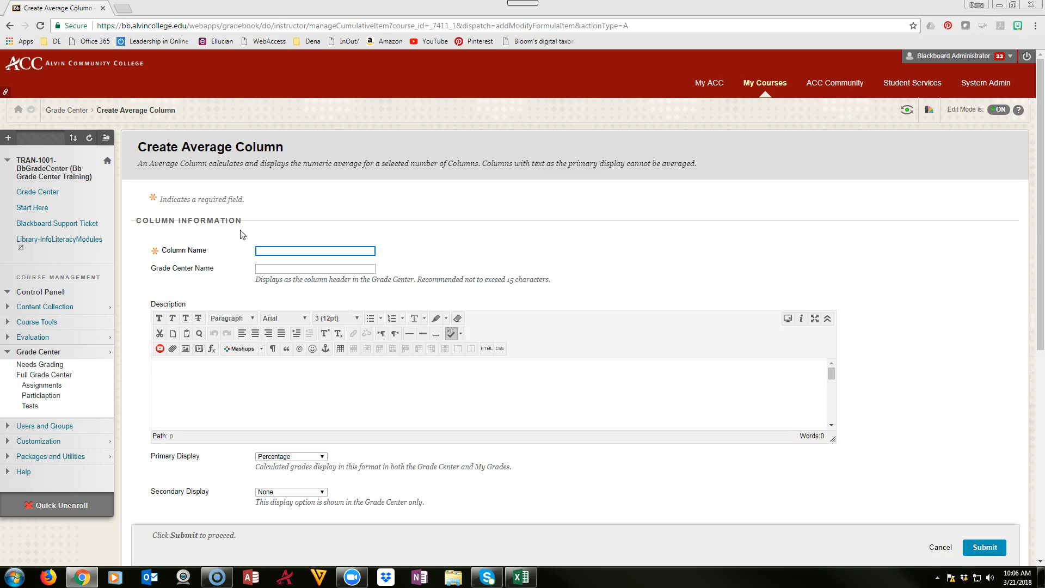
text(Test )
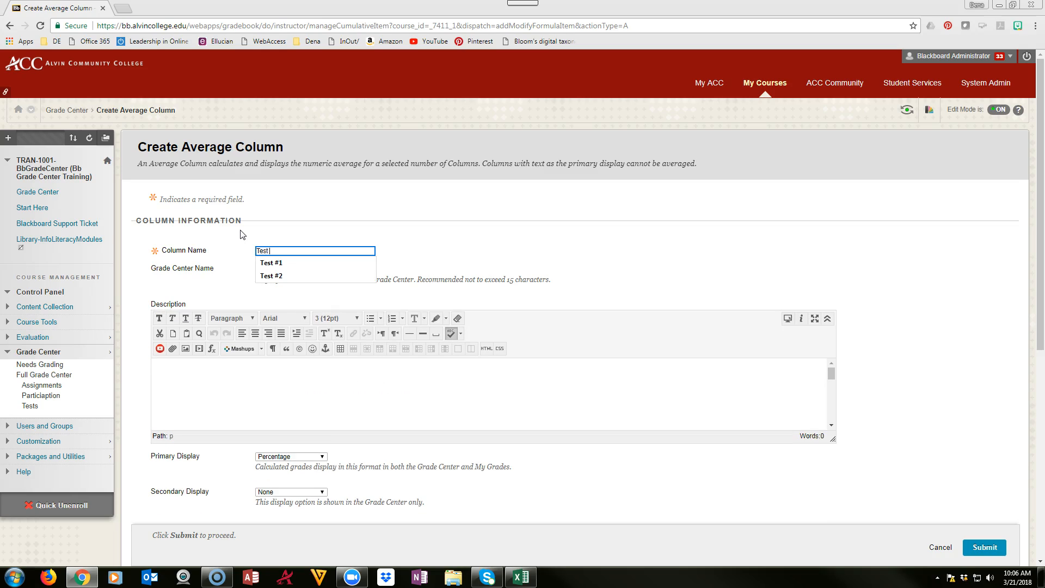
text(Average)
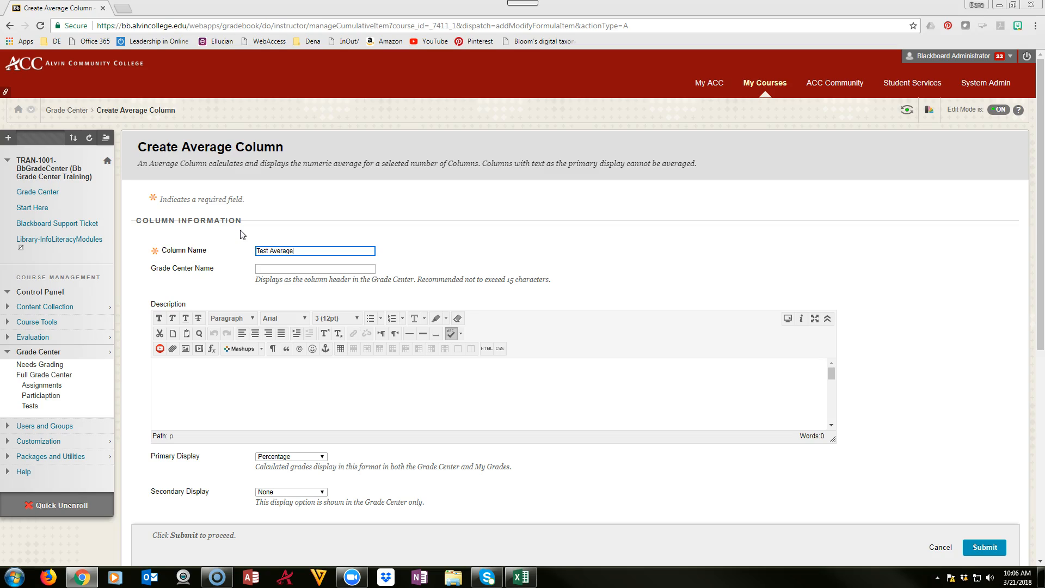
Include only the Tests 18 category in the average, try dropping 1 lowest grade, and clear that value again.
scroll(461, 315, down, 5)
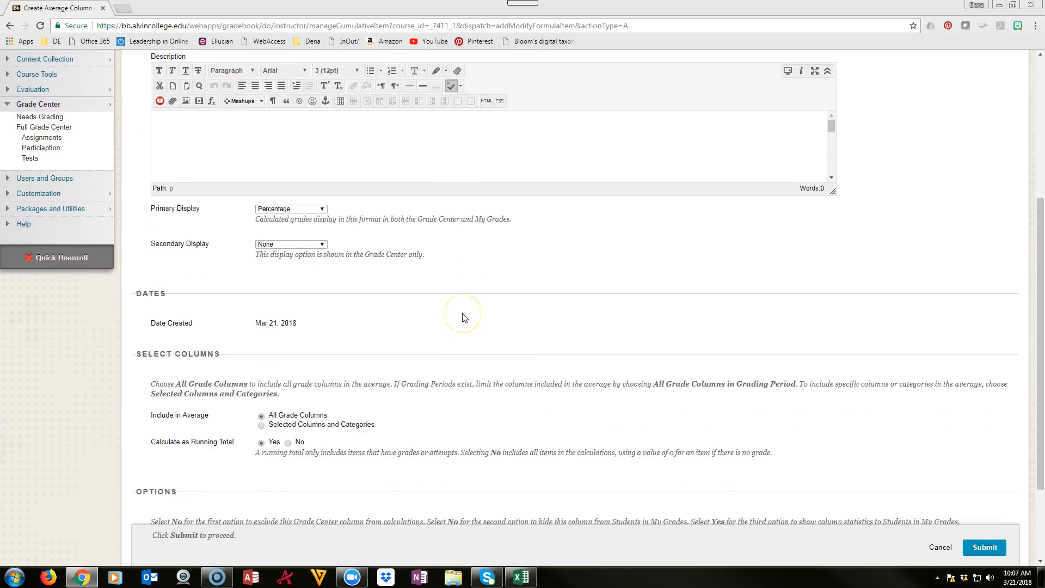
scroll(464, 318, down, 2)
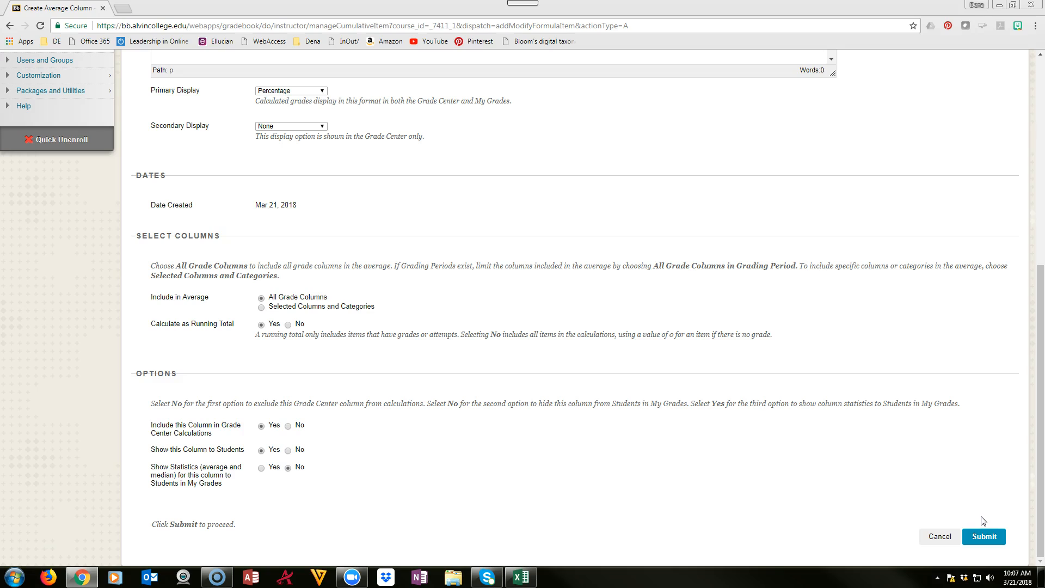
click(262, 307)
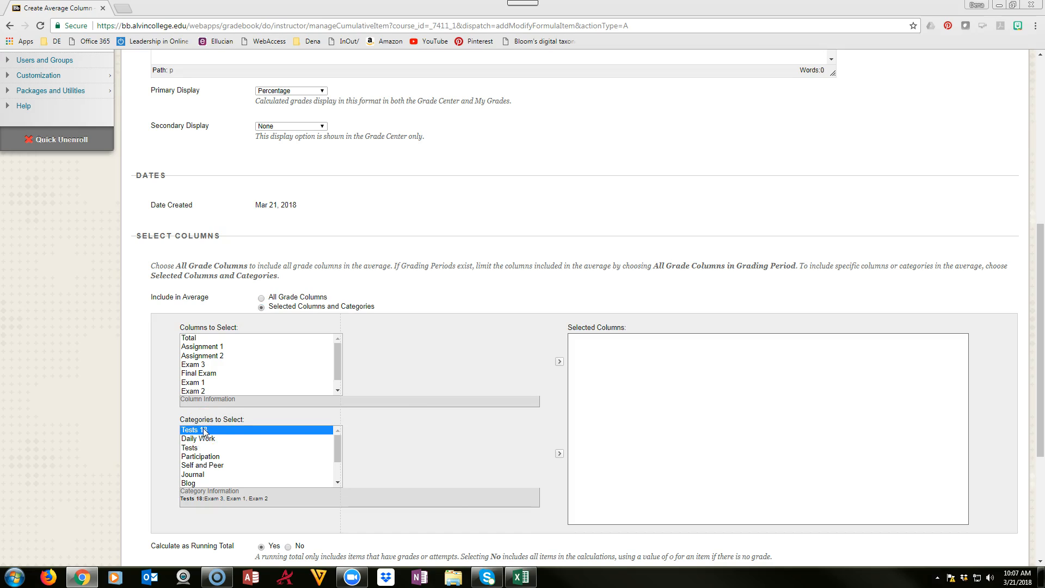
click(559, 453)
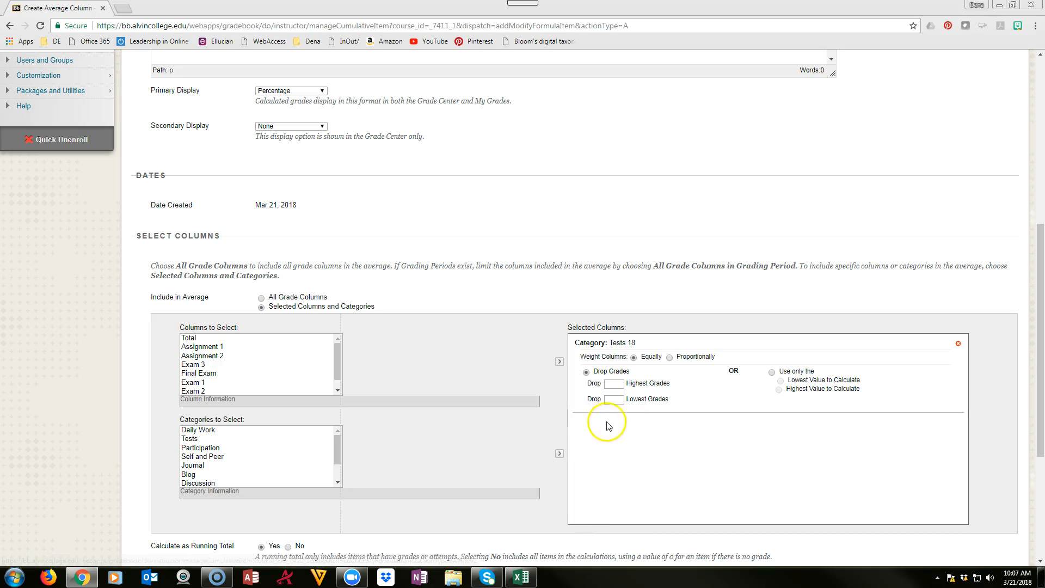
click(618, 397)
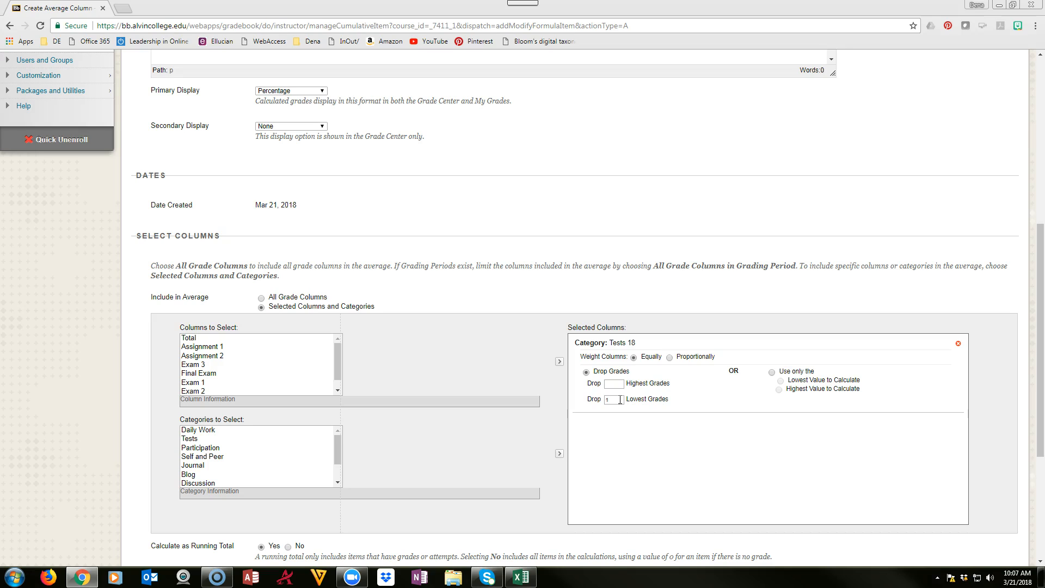
click(591, 341)
Submit the Test Average column and bring it into view in the full grade center grid.
scroll(751, 390, down, 3)
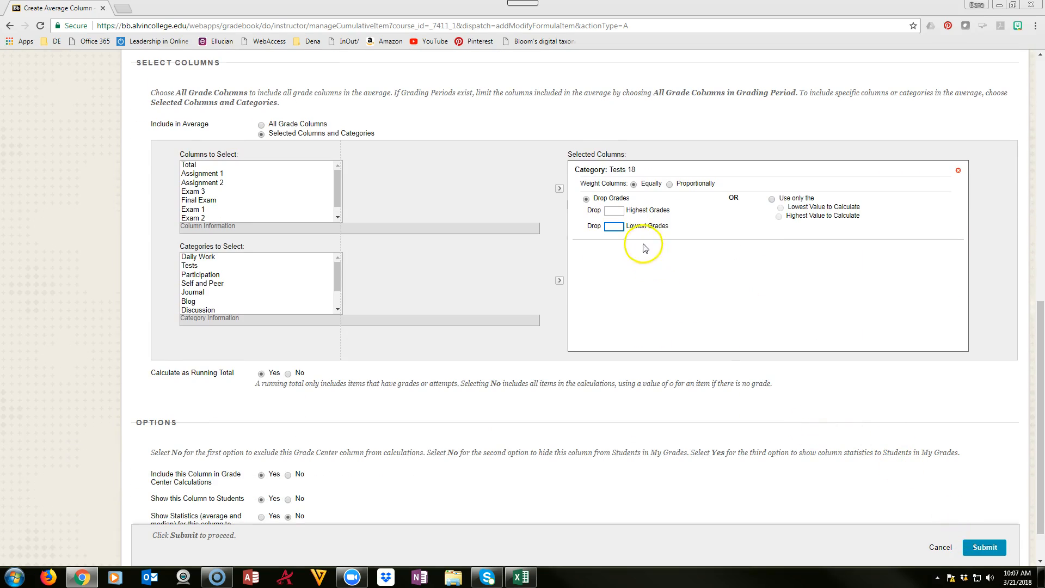
scroll(871, 436, down, 1)
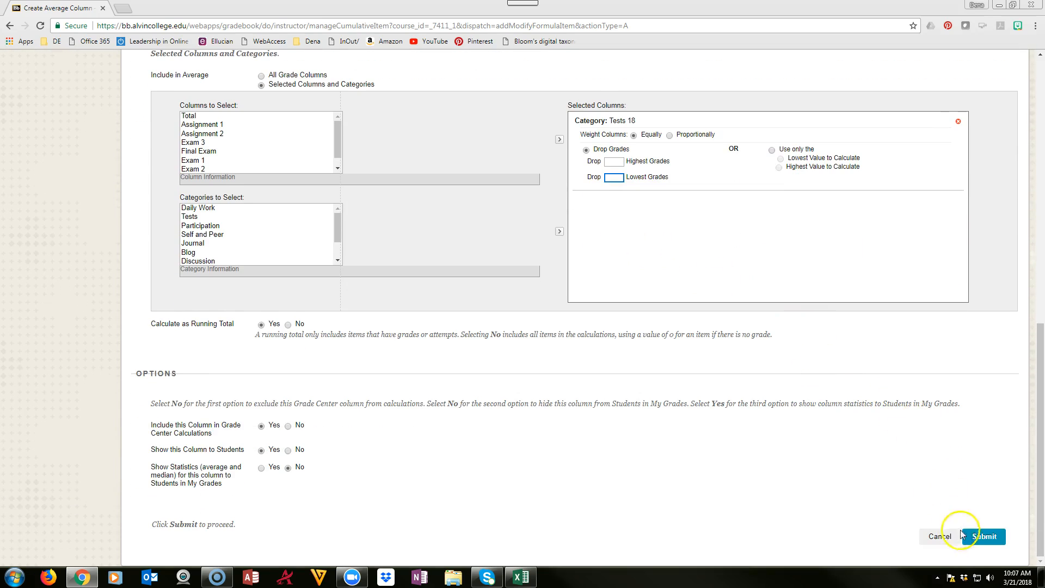
click(985, 536)
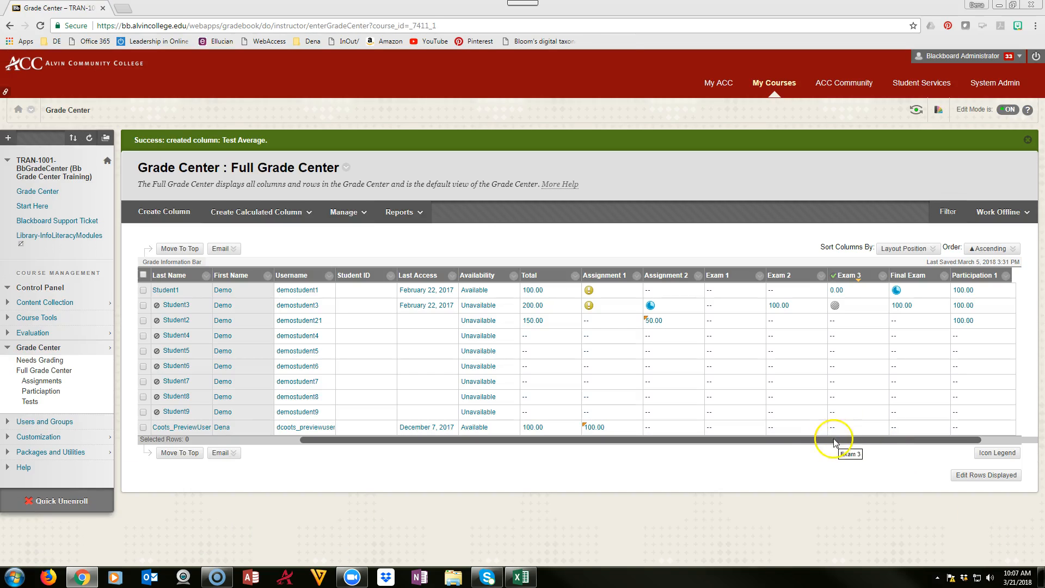
drag(813, 441, 969, 428)
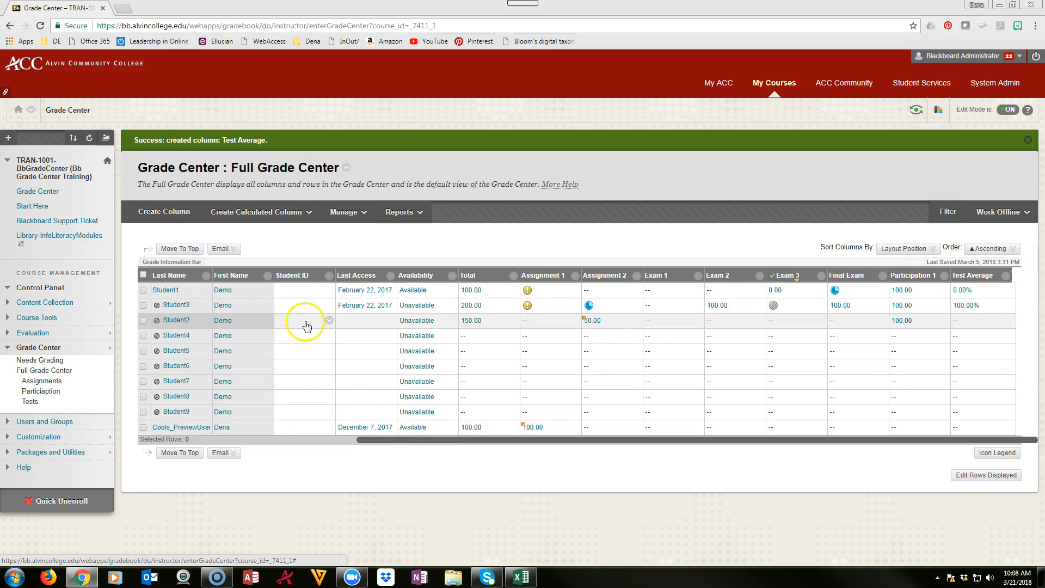
Start a calculated weighted column and name it "Final Average".
click(257, 214)
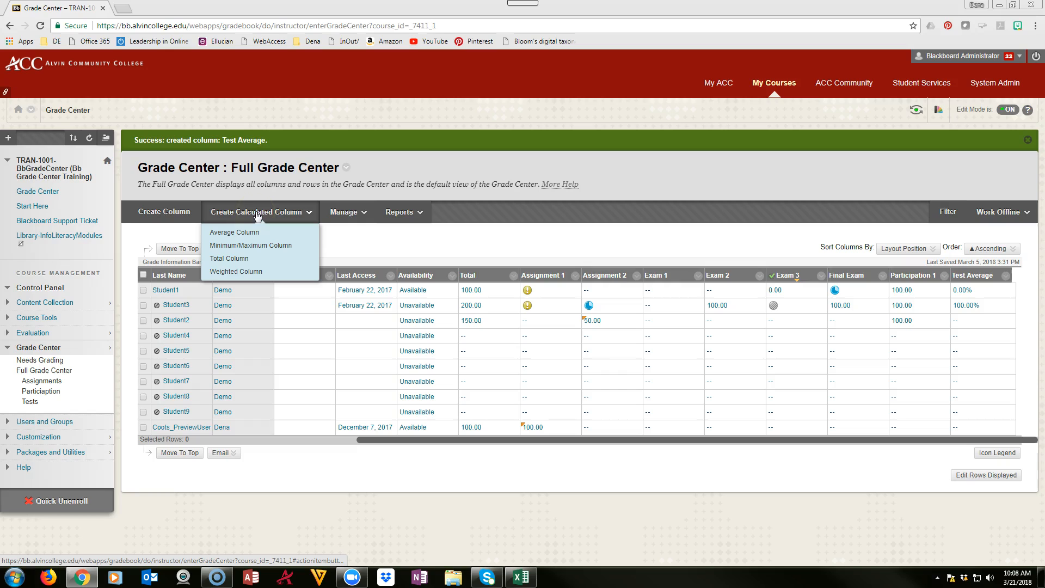
click(233, 271)
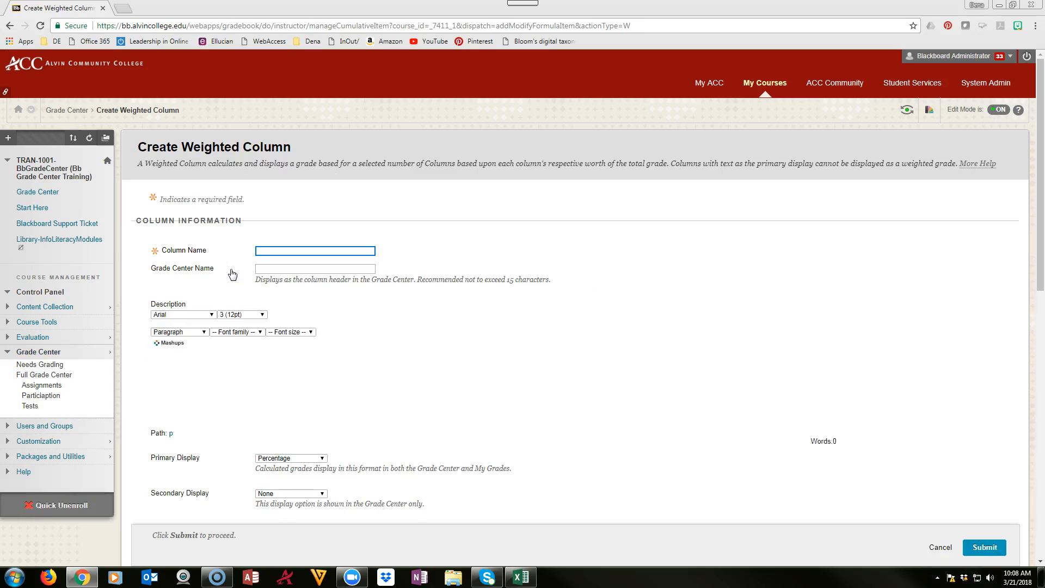
text(Final )
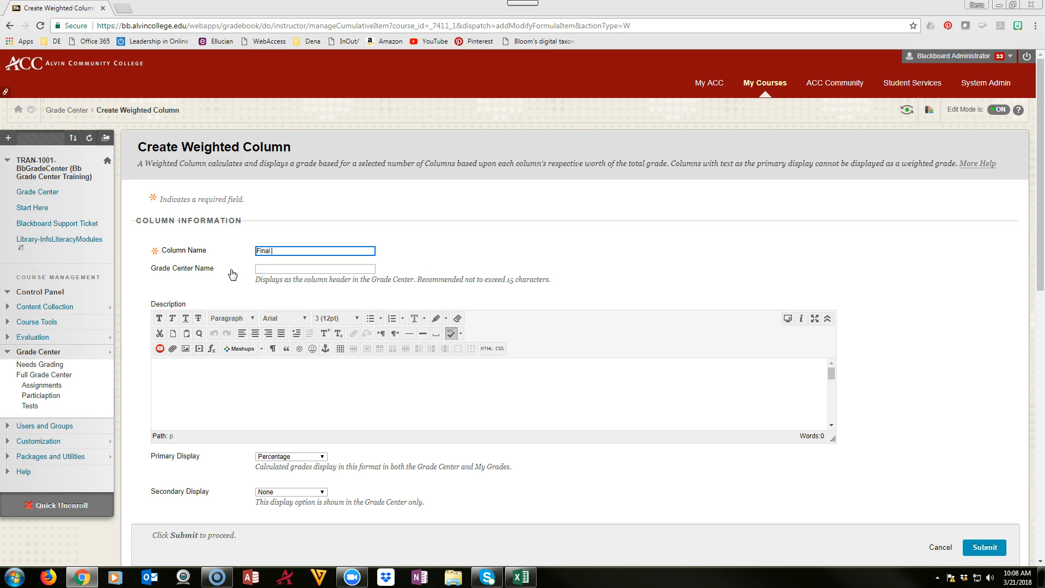
text(Average)
Include the Tests 18, Daily Work and Participation categories and the Final Exam column in the weighted grade.
scroll(350, 343, down, 6)
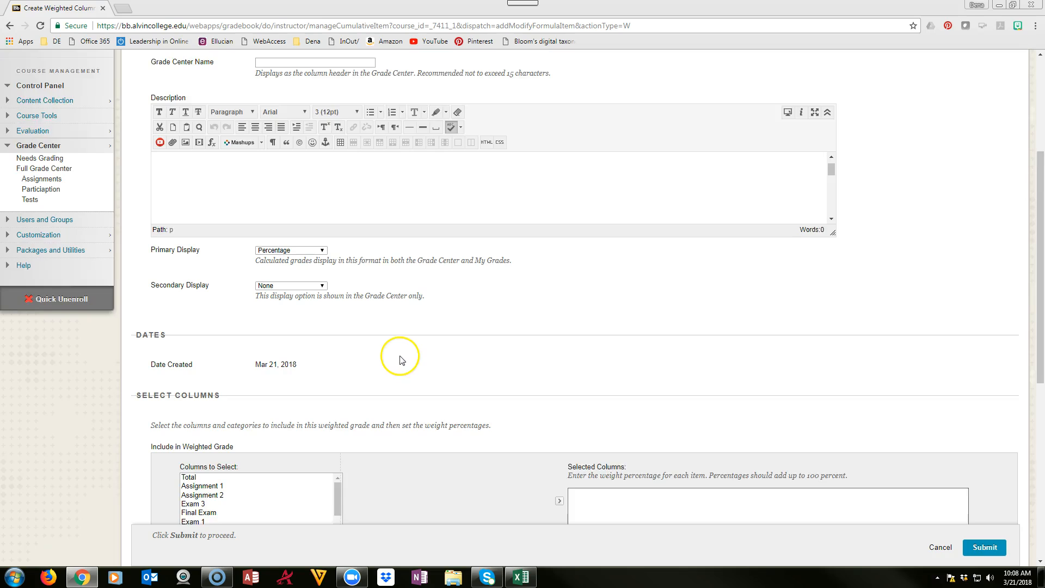
scroll(432, 287, down, 3)
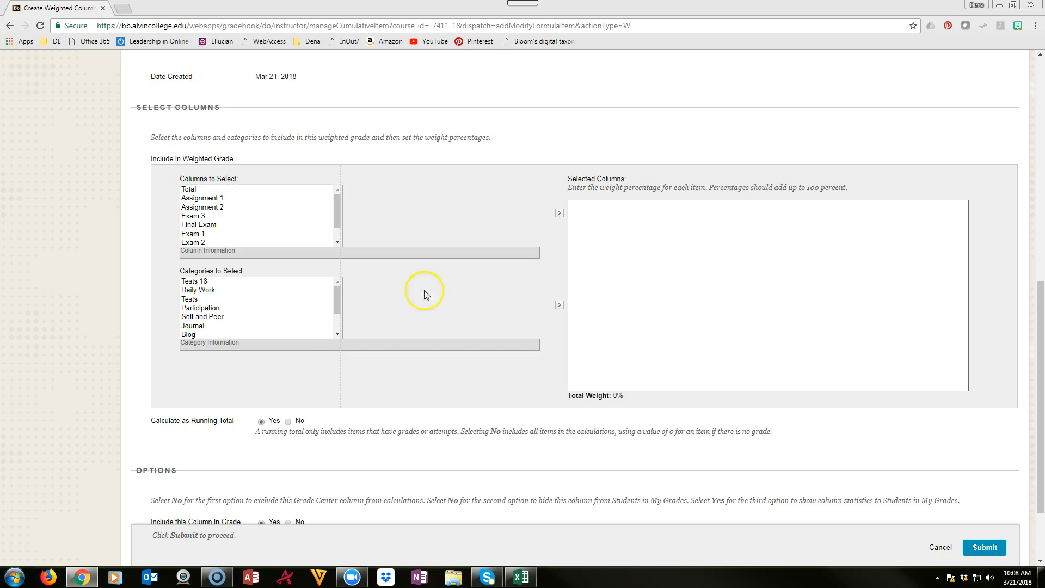
click(191, 282)
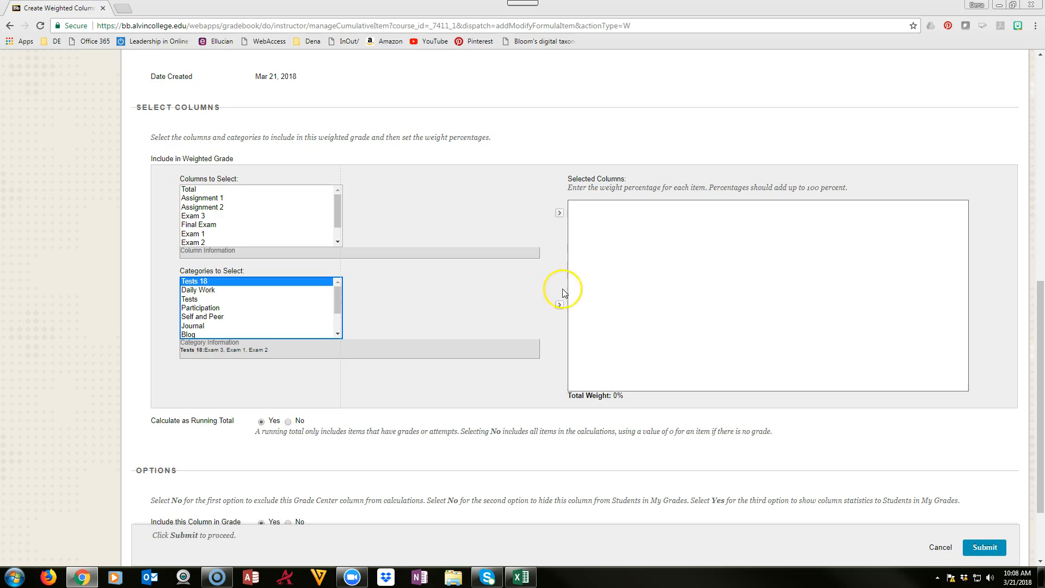
click(559, 305)
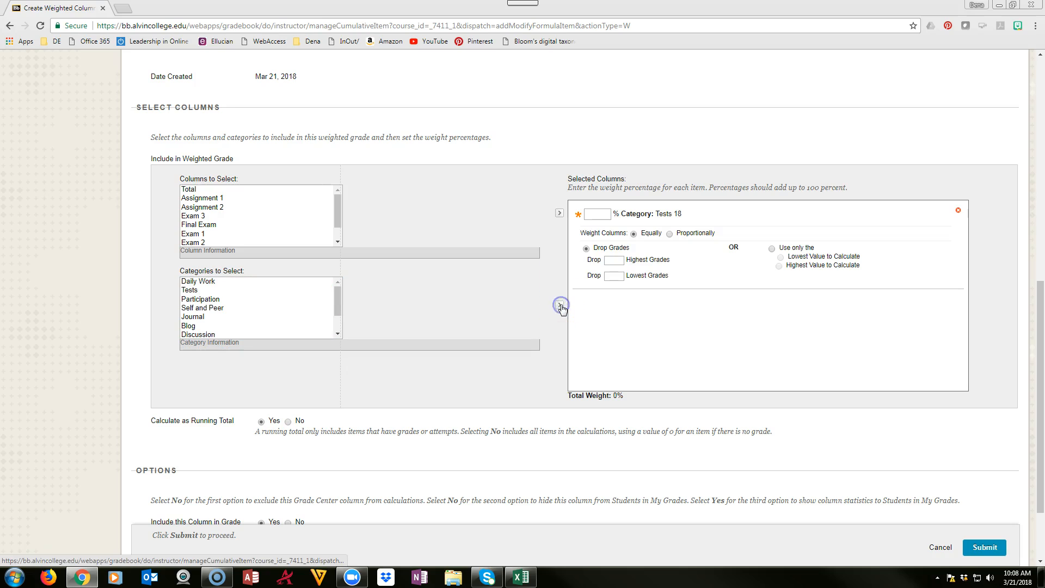
click(203, 282)
click(559, 305)
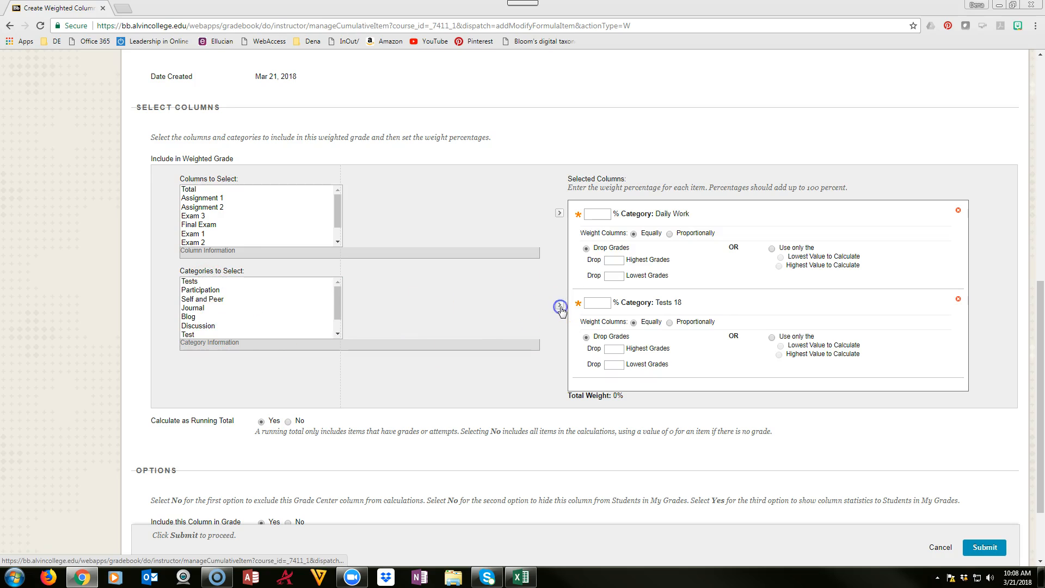
click(209, 293)
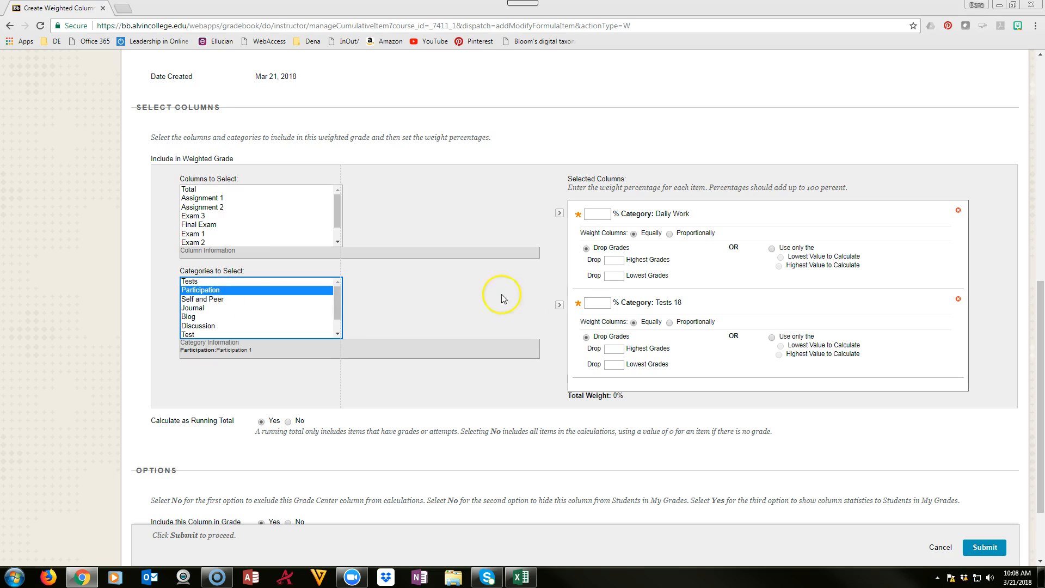
click(559, 304)
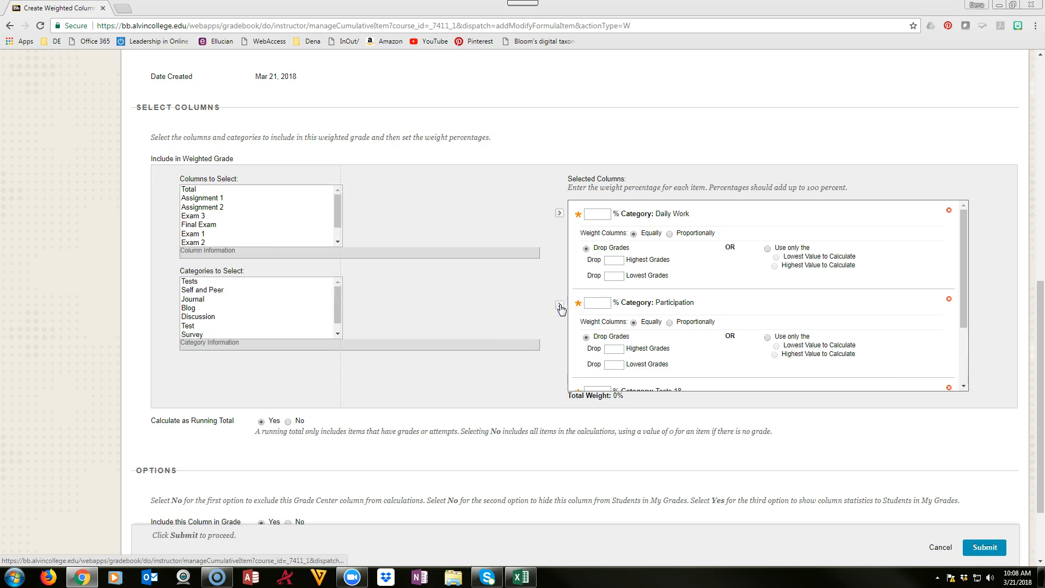
click(207, 224)
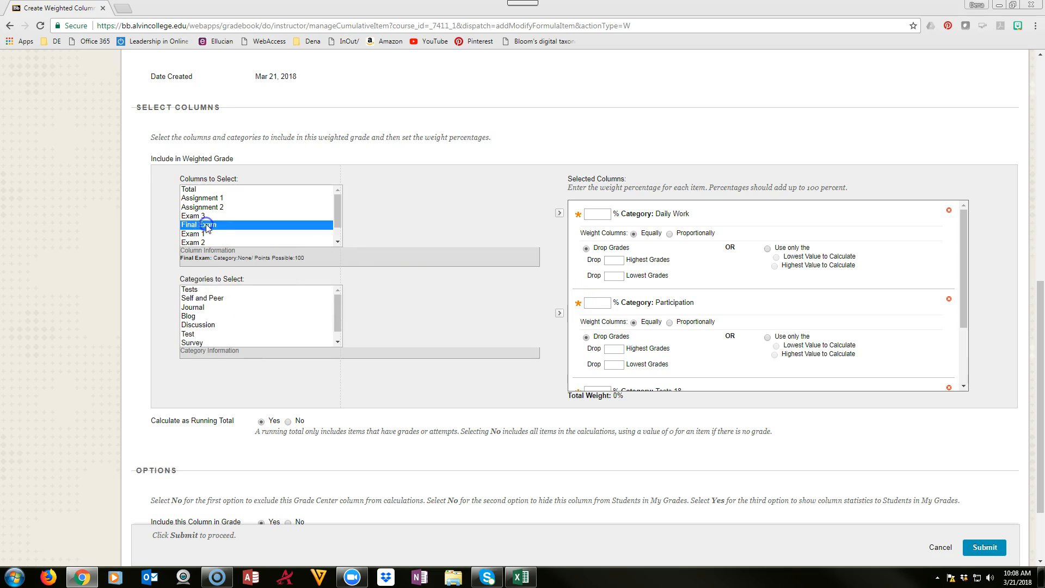
click(560, 214)
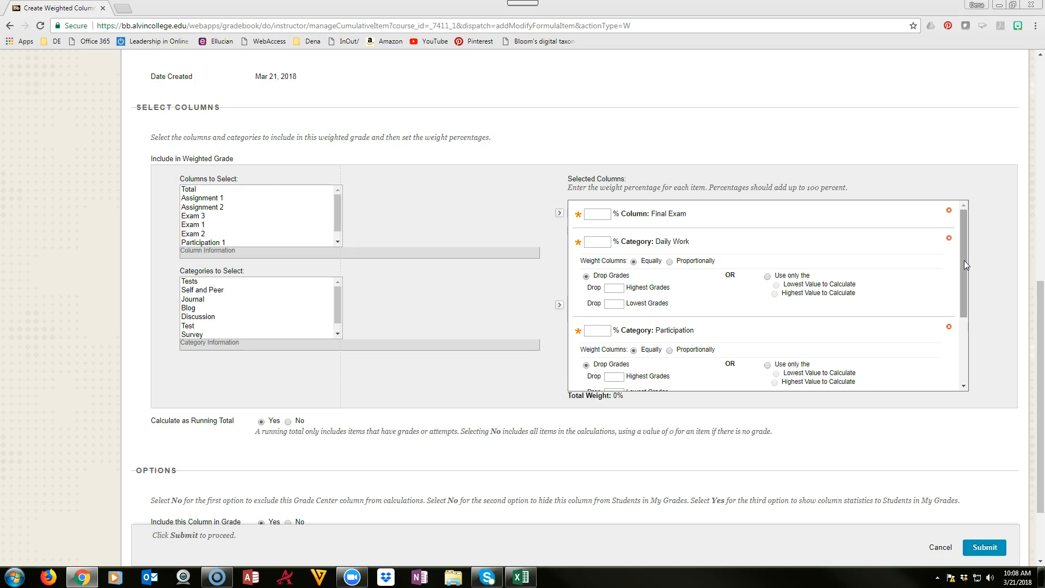
Set the weights to 40% for Final Exam, 20% for Daily Work, 10% for Participation and 30% for Tests 18.
click(600, 213)
text(40)
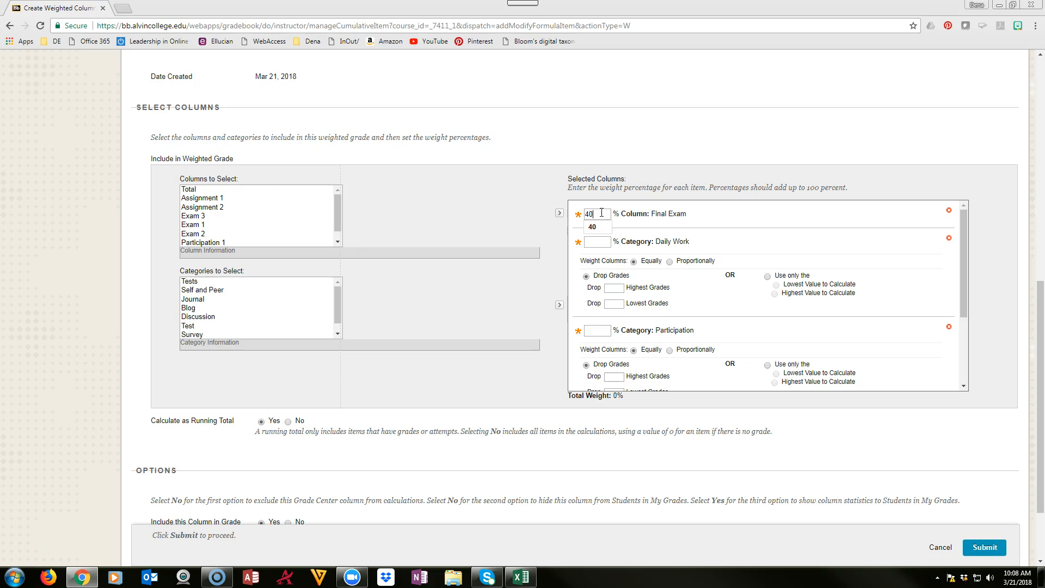
click(599, 239)
text(20)
click(597, 329)
text(10)
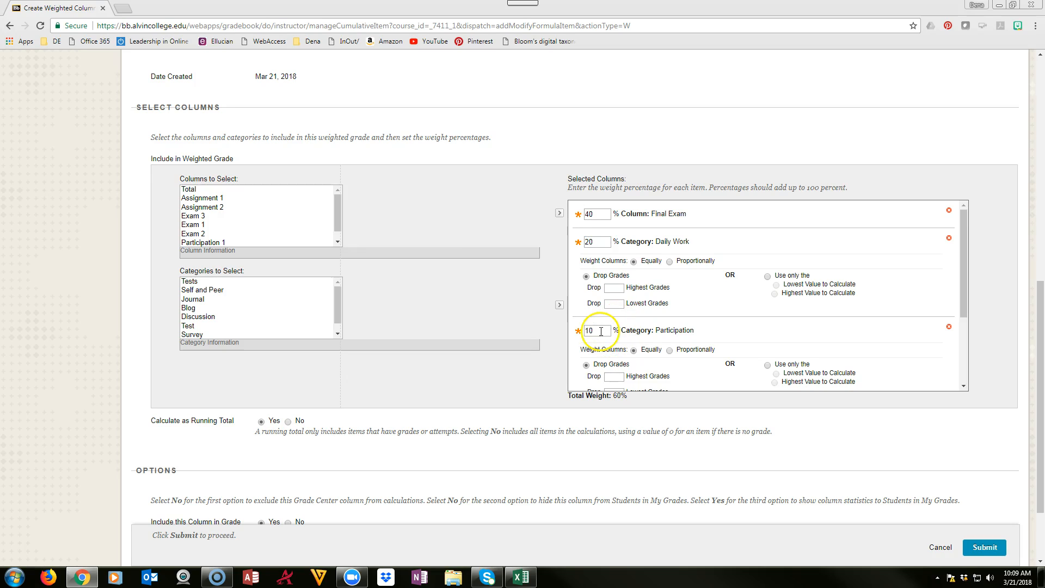
scroll(599, 332, down, 2)
click(598, 324)
text(30)
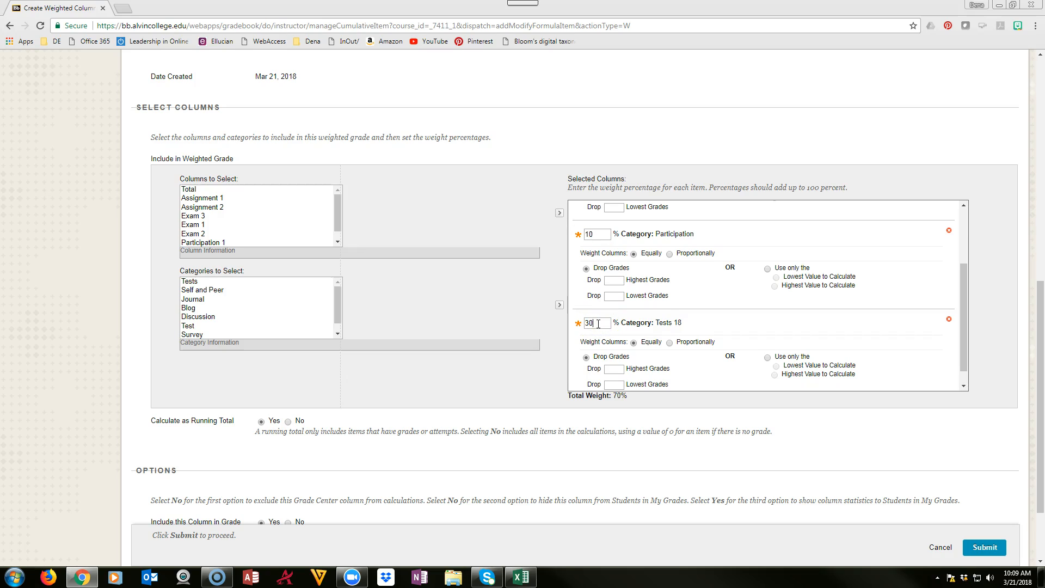
Keep the Tests 18 columns weighted equally and submit the Final Average column, bringing it into view in the full grade center grid.
scroll(631, 306, up, 1)
scroll(632, 307, up, 3)
scroll(631, 306, down, 4)
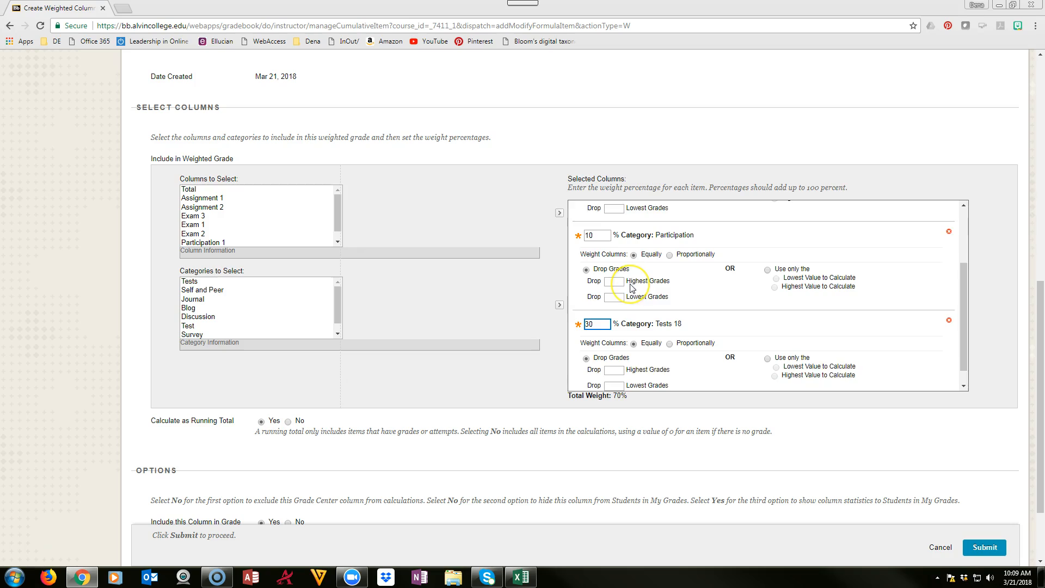
scroll(631, 285, down, 1)
click(649, 327)
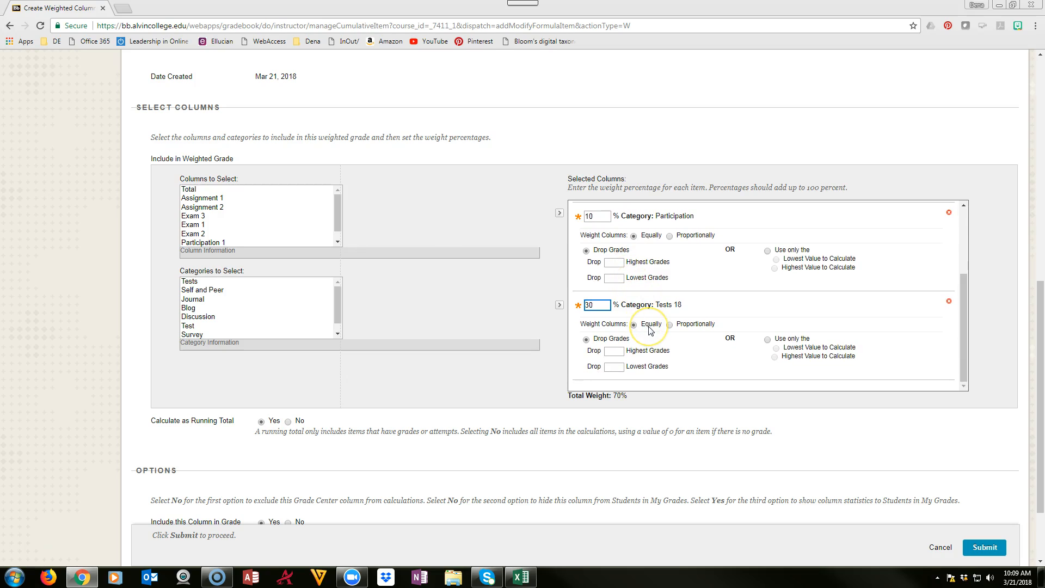
click(985, 547)
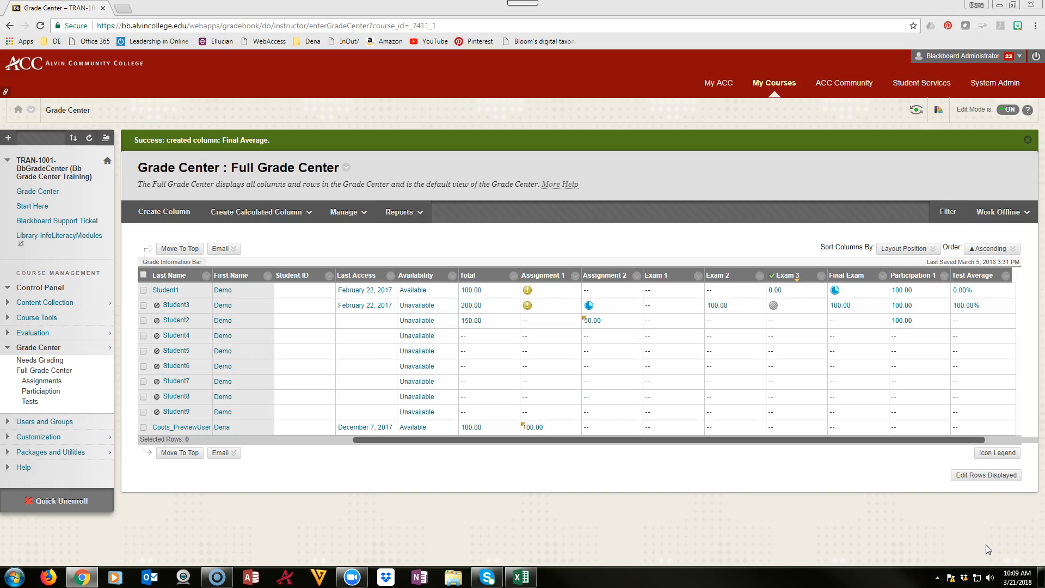
click(1008, 439)
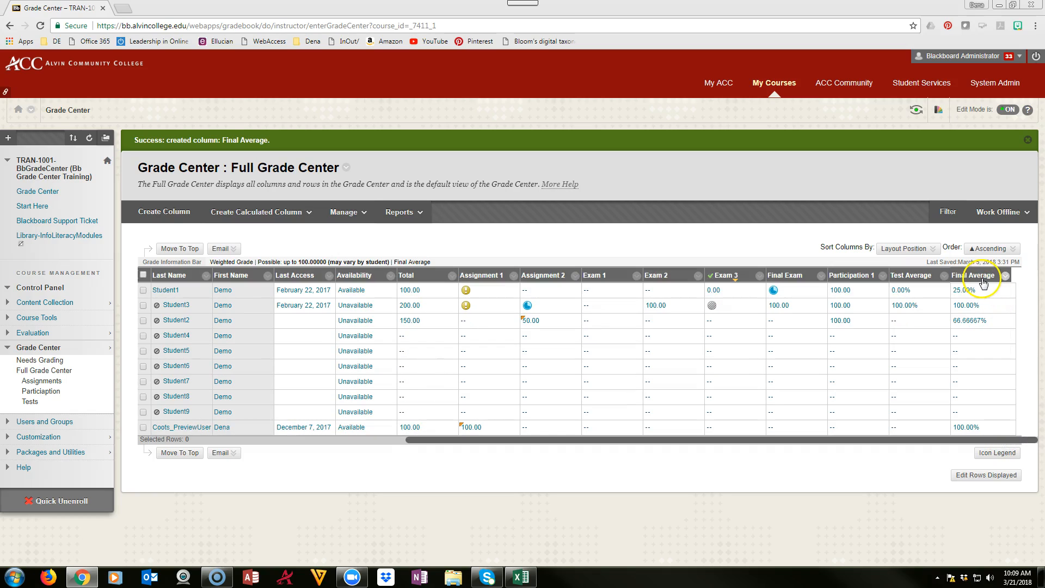